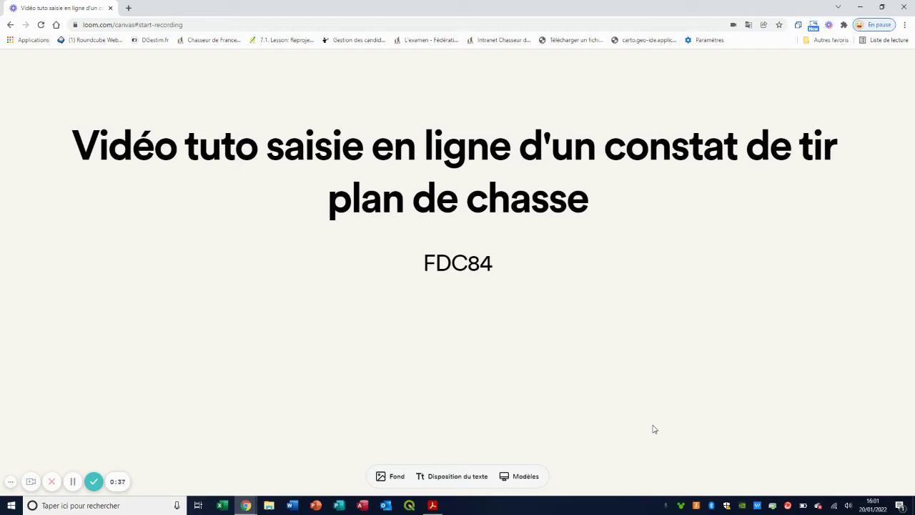
Minimize the tutorial title card window to reveal the Windows desktop.
left_click(859, 6)
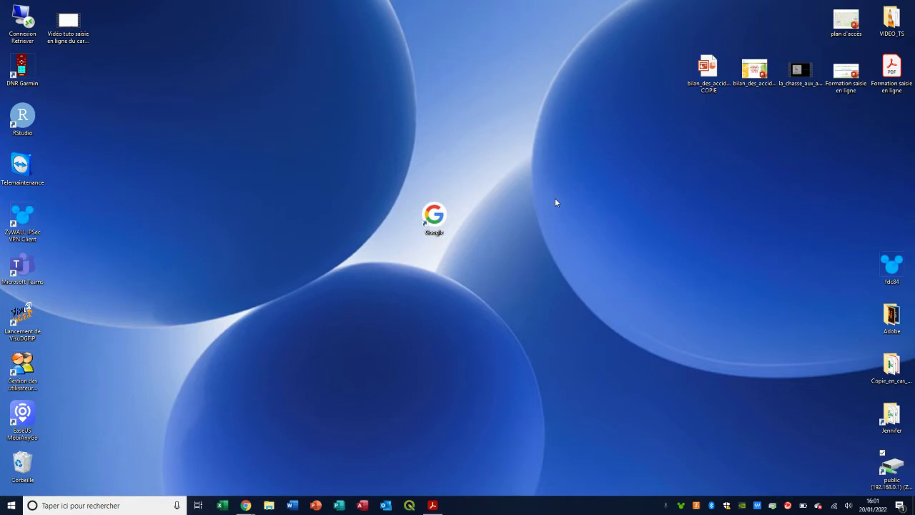
Launch Google from the desktop shortcut and search for fdc84.
double_click(433, 218)
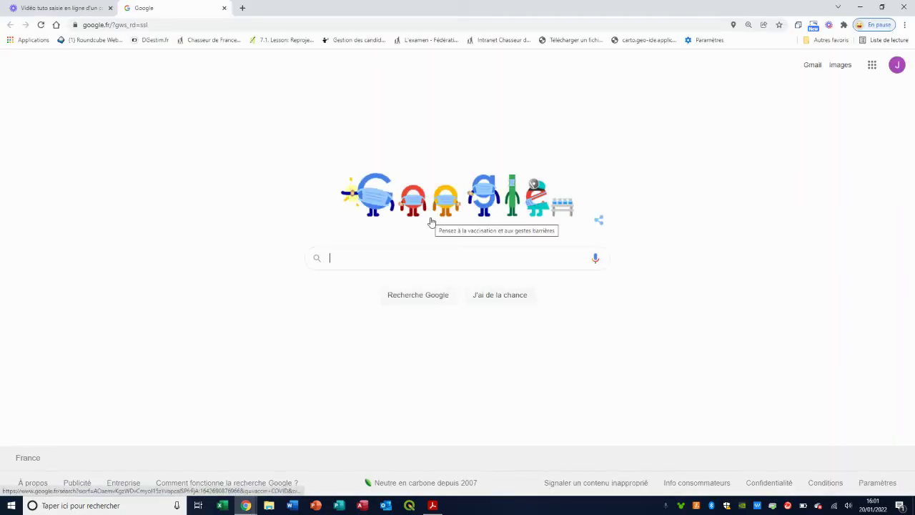
type("fdc84")
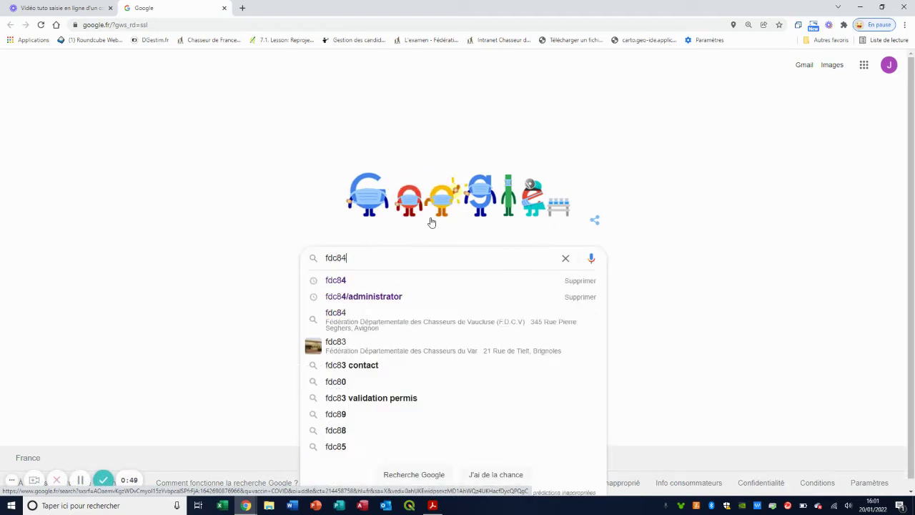
key("Return")
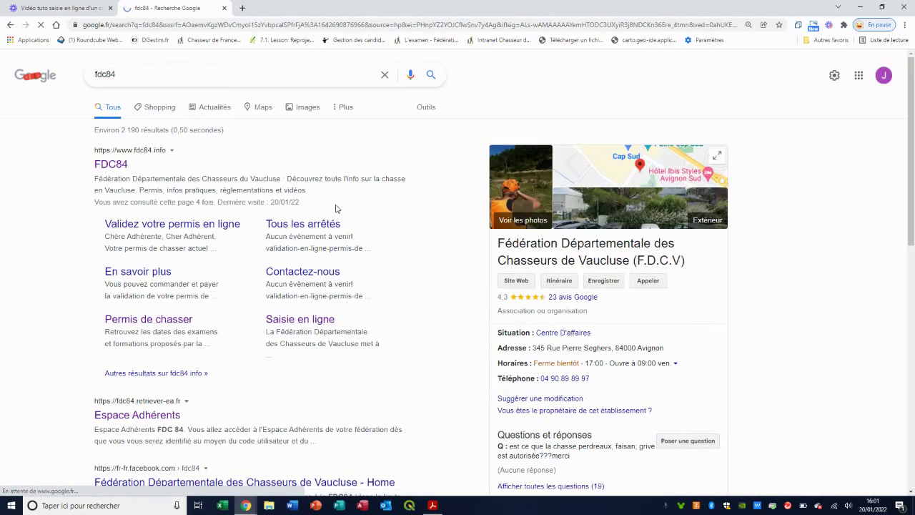
On fdc84.info's Saisie en ligne page, open the Espace Adhérents login and hunting-plan PDF.
left_click(101, 166)
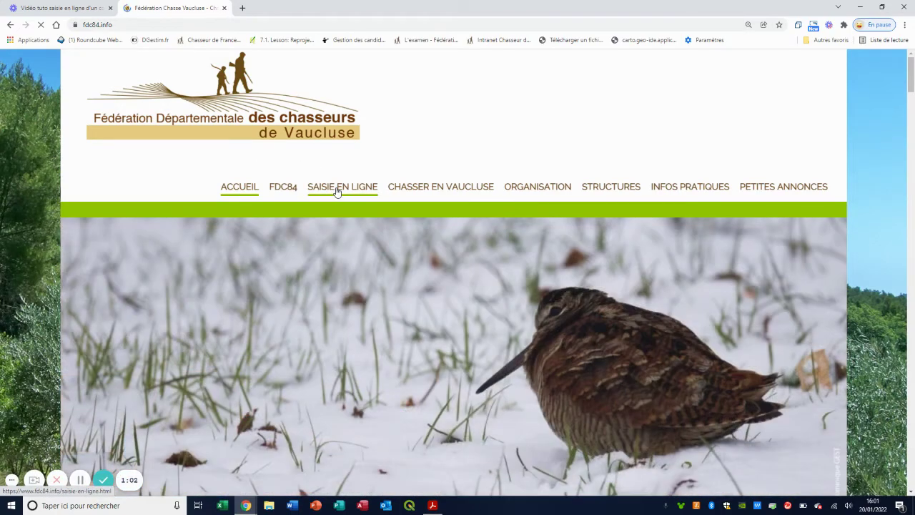
left_click(337, 188)
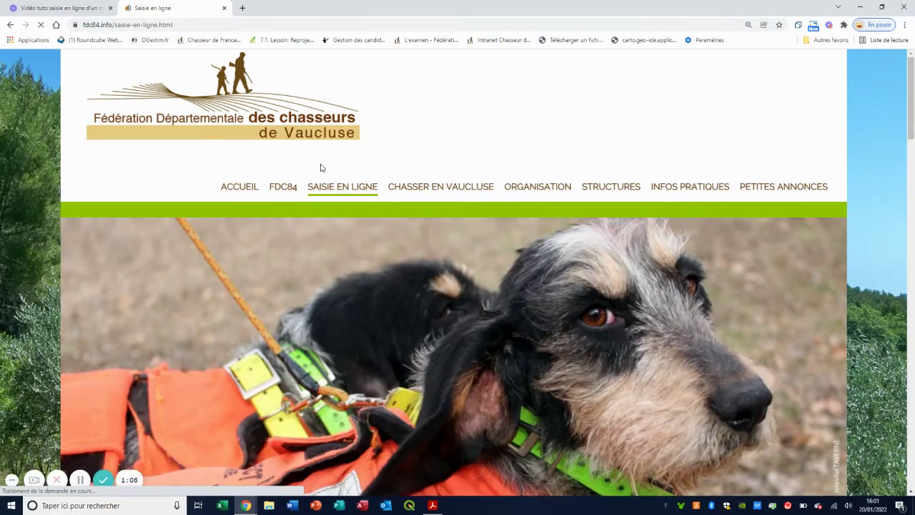
scroll(318, 168, "down", 8)
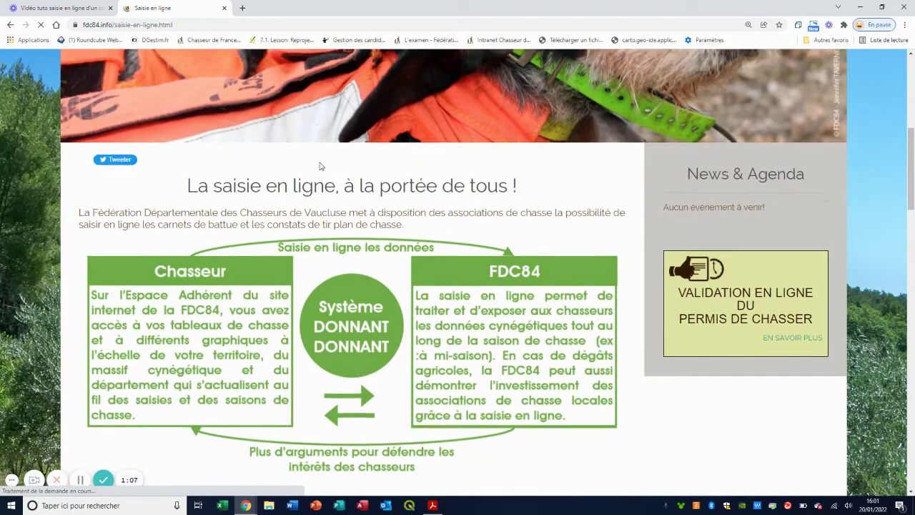
scroll(321, 165, "down", 3)
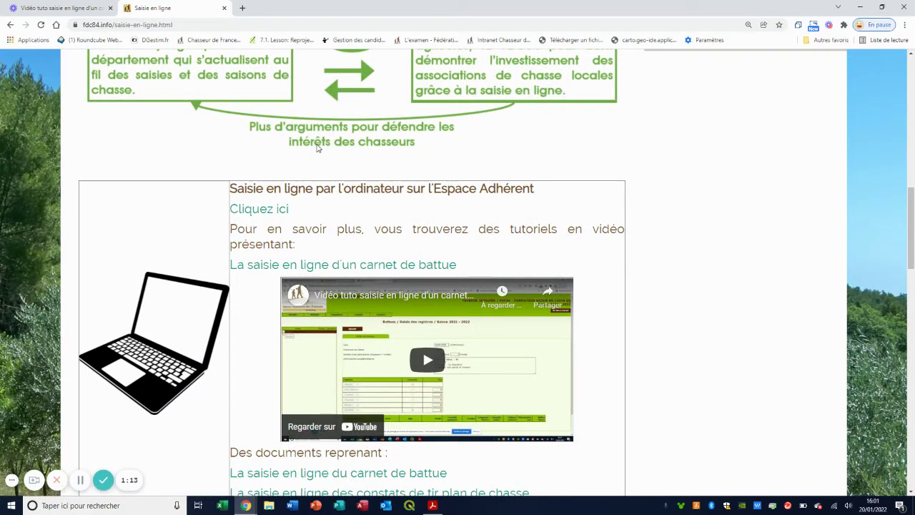
scroll(318, 148, "down", 2)
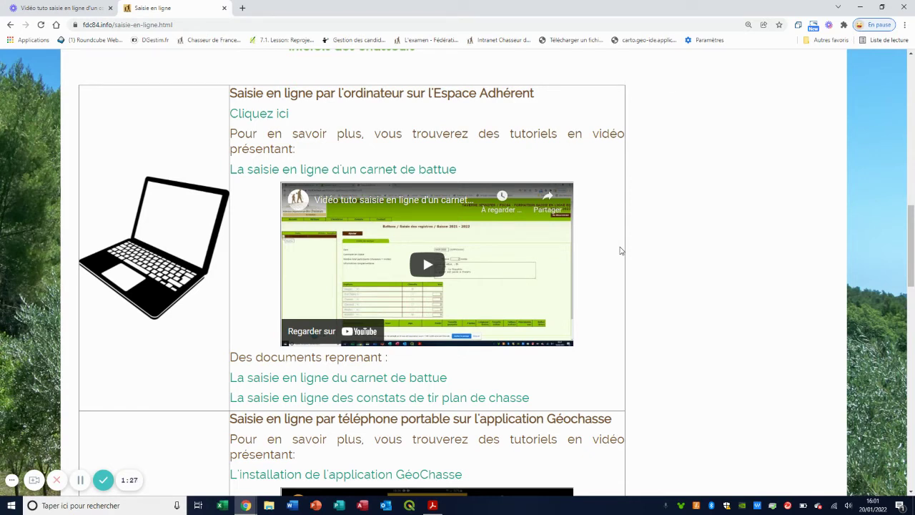
left_click(251, 114)
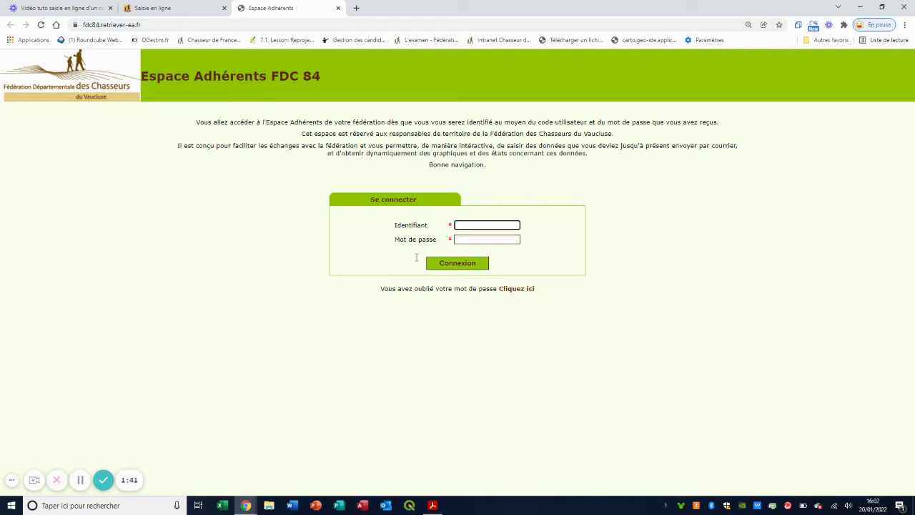
left_click(436, 506)
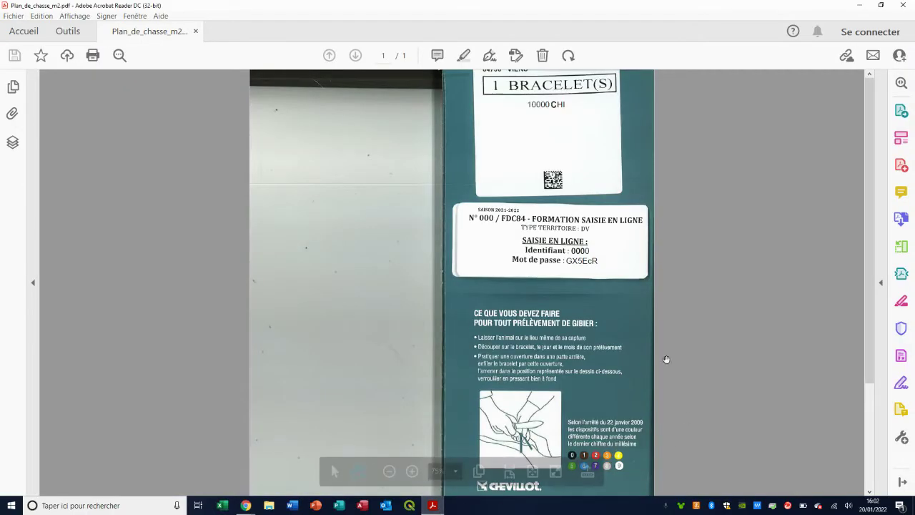
Check the login details in Plan_de_chasse_m2.pdf, then minimize Acrobat Reader.
scroll(683, 266, "up", 2)
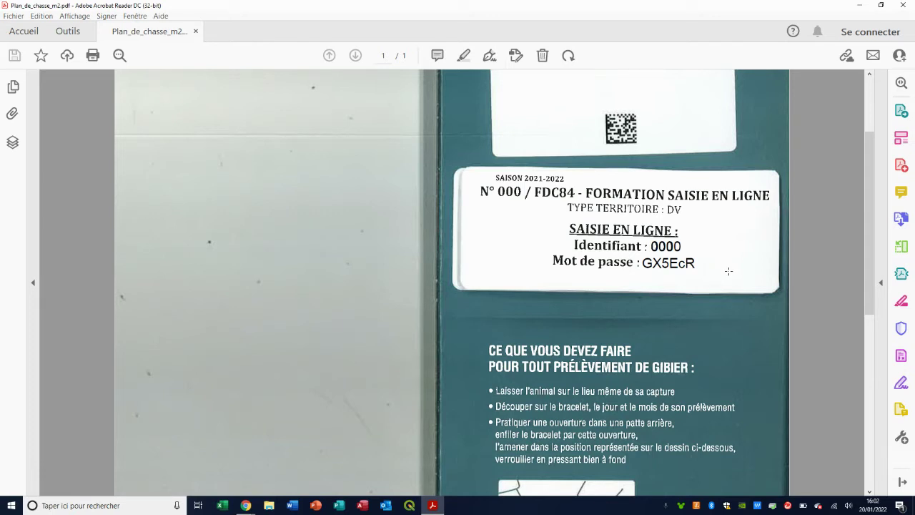
left_click(859, 5)
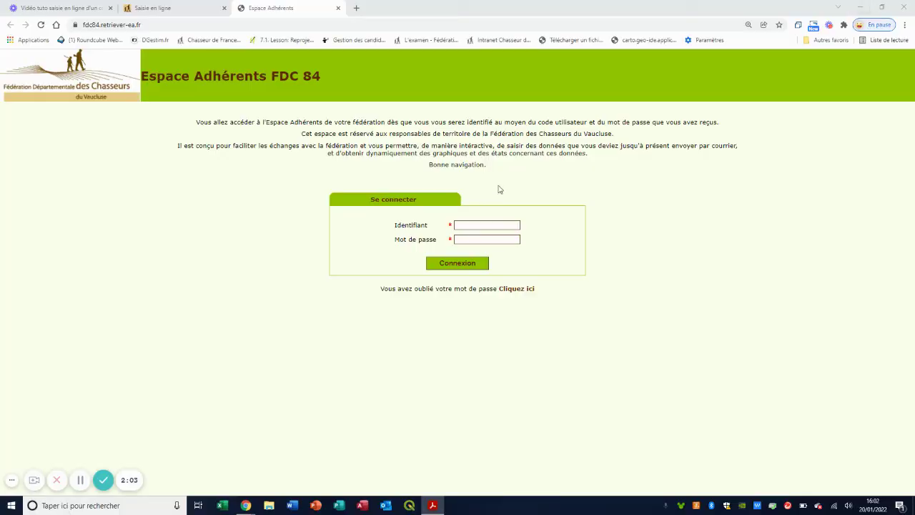
Log in to Espace Adhérents FDC 84 with the member identifier and password.
left_click(506, 224)
type("0000")
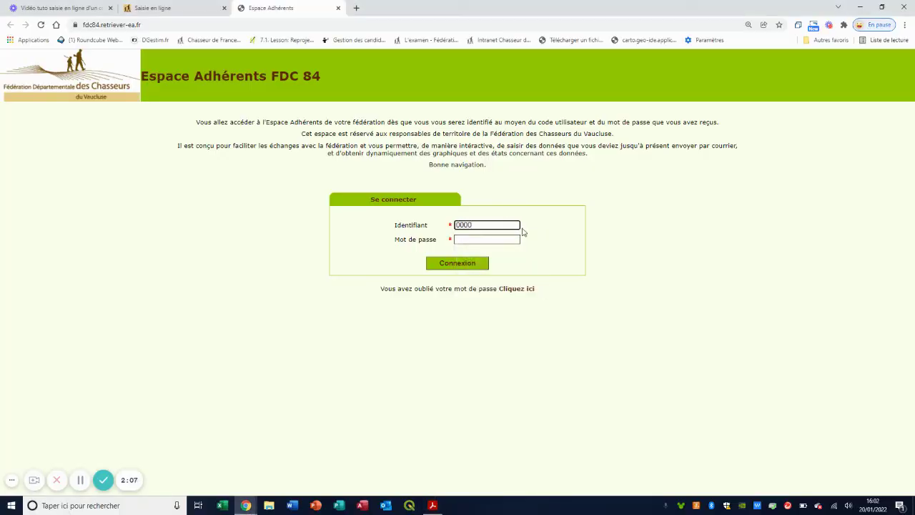
left_click(512, 238)
type("0")
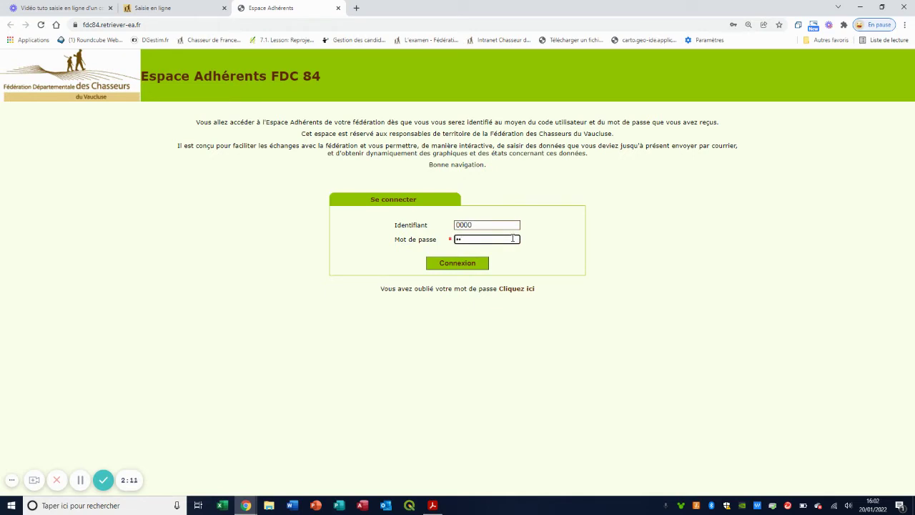
type("0000")
left_click(476, 264)
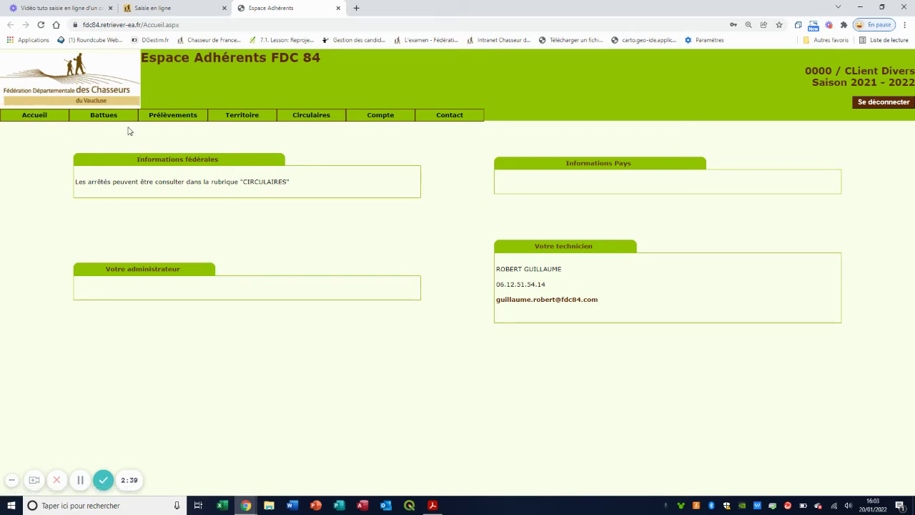
mouse_move(127, 125)
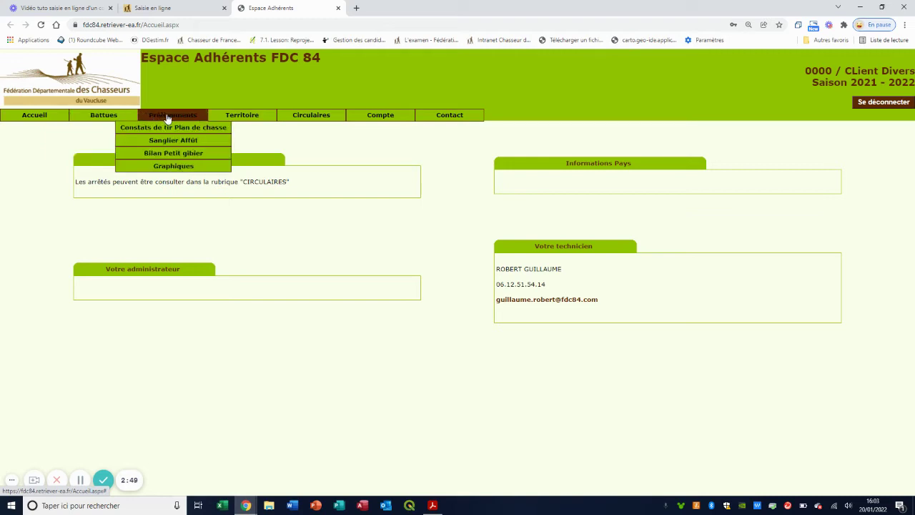
mouse_move(170, 118)
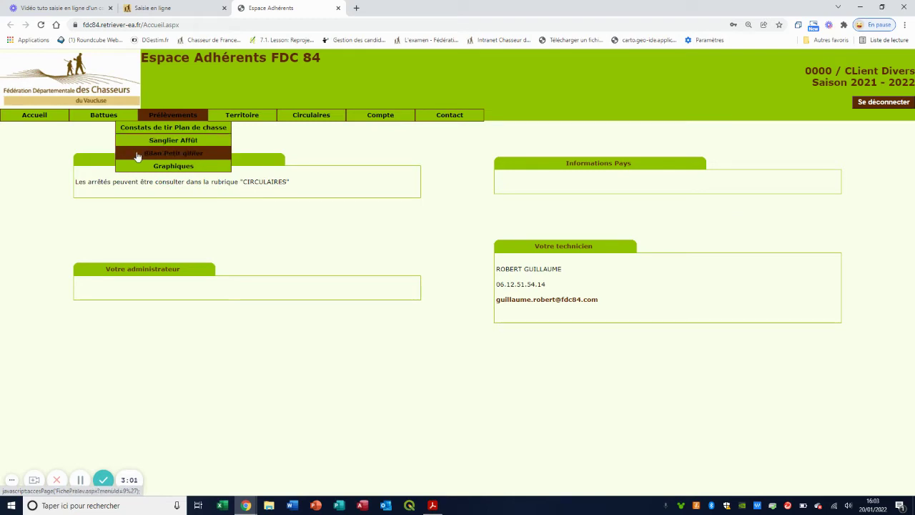
mouse_move(265, 124)
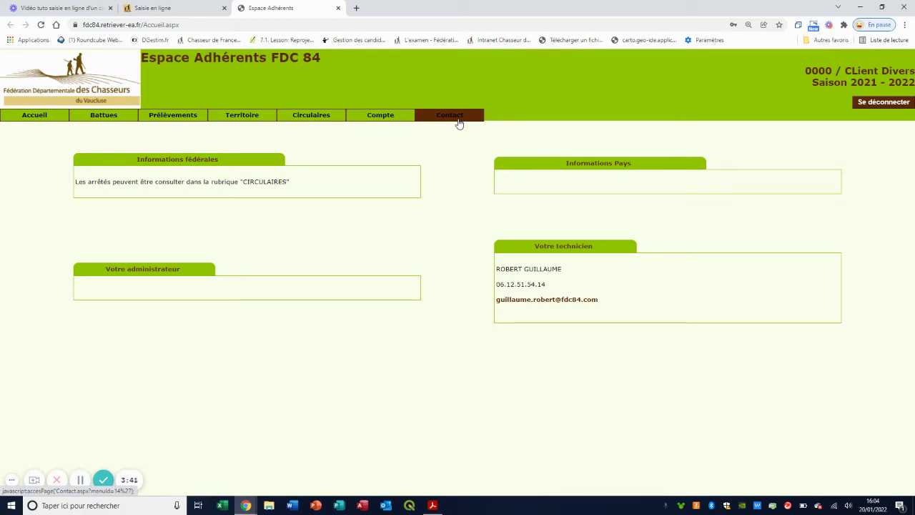
mouse_move(180, 122)
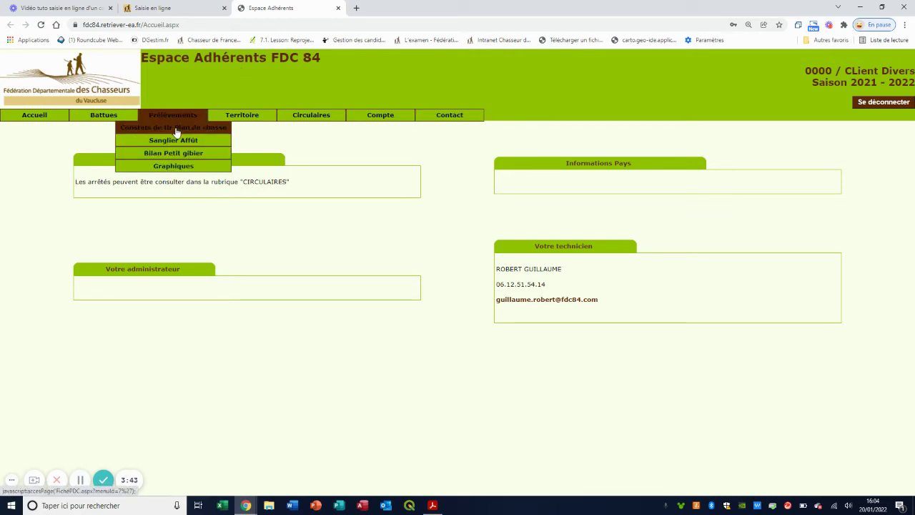
Go to Prélèvements > Constats de tir Plan de chasse for roe deer bracelet 10000.
left_click(176, 128)
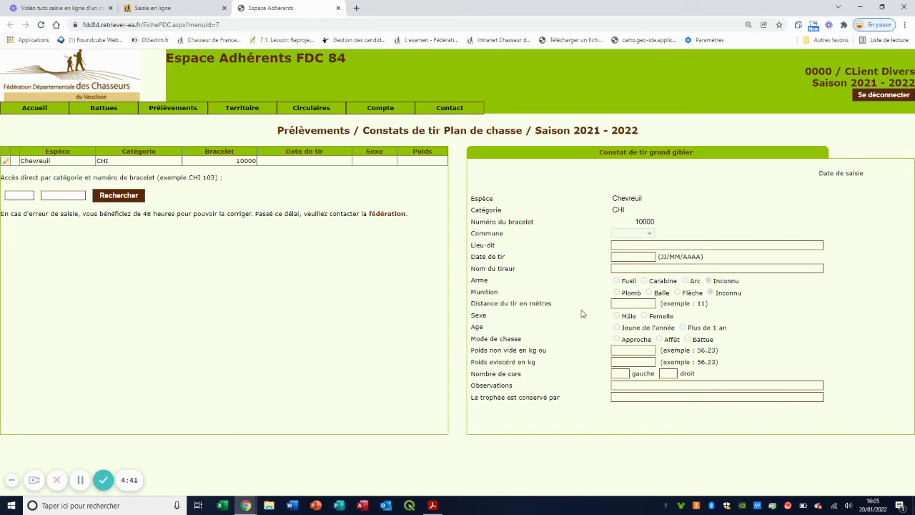
left_click(620, 245)
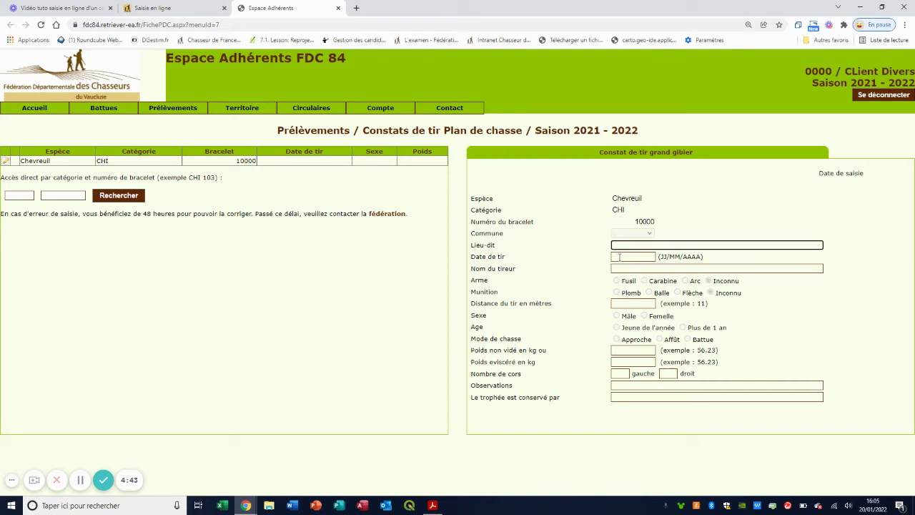
left_click(625, 256)
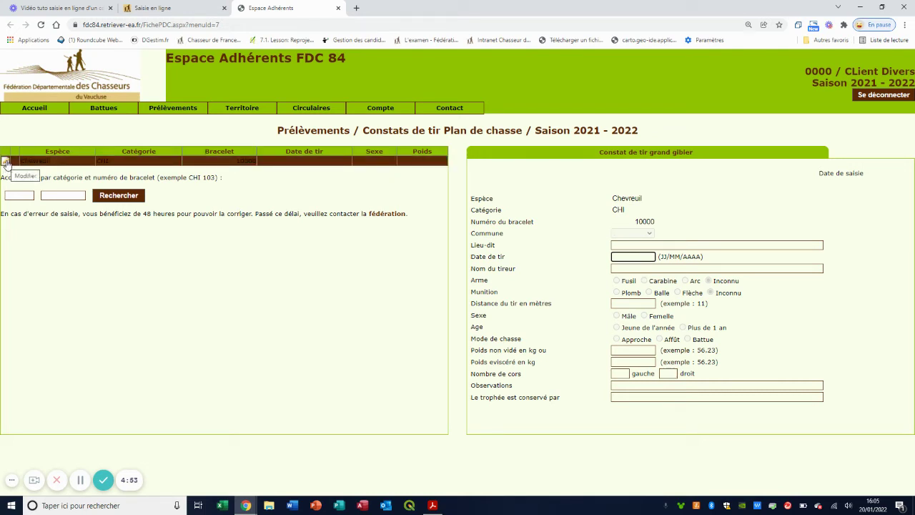
Edit bracelet 10000's report: commune AVIGNON, lieu-dit La Roquette, shooting date 20/01/2022.
left_click(6, 162)
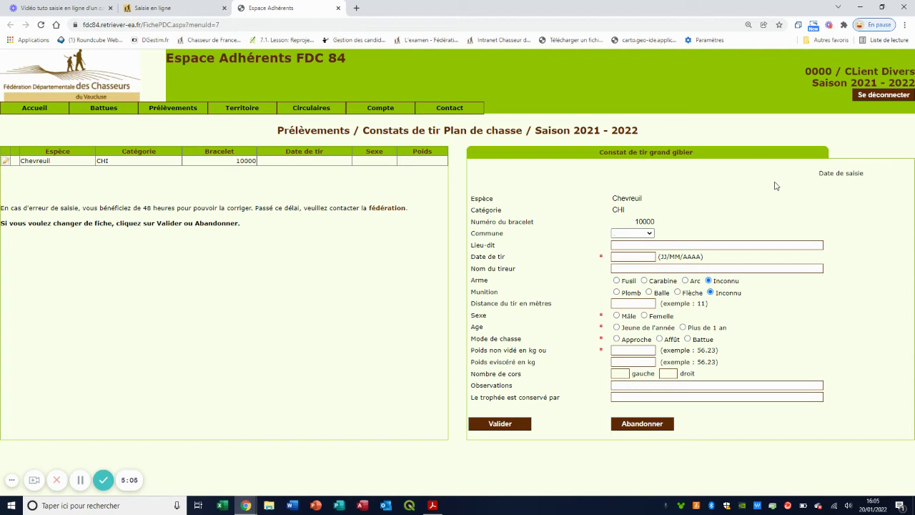
left_click(650, 234)
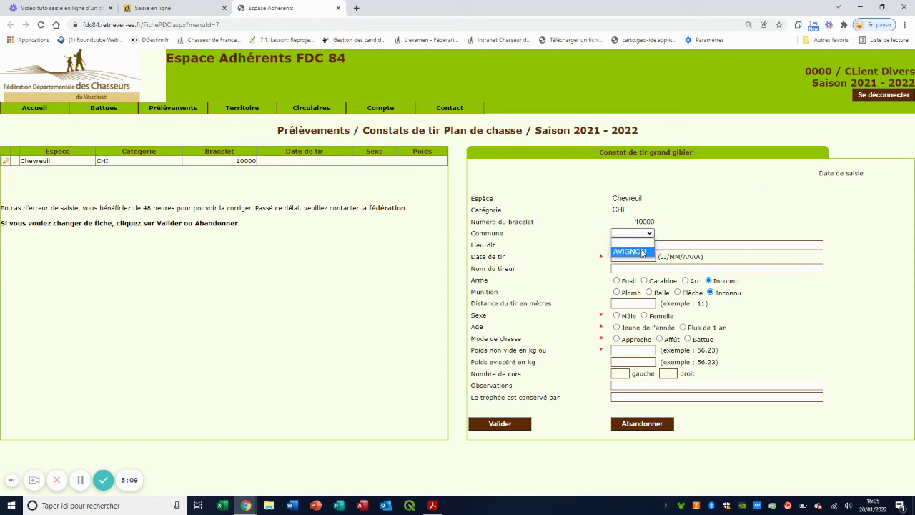
left_click(643, 243)
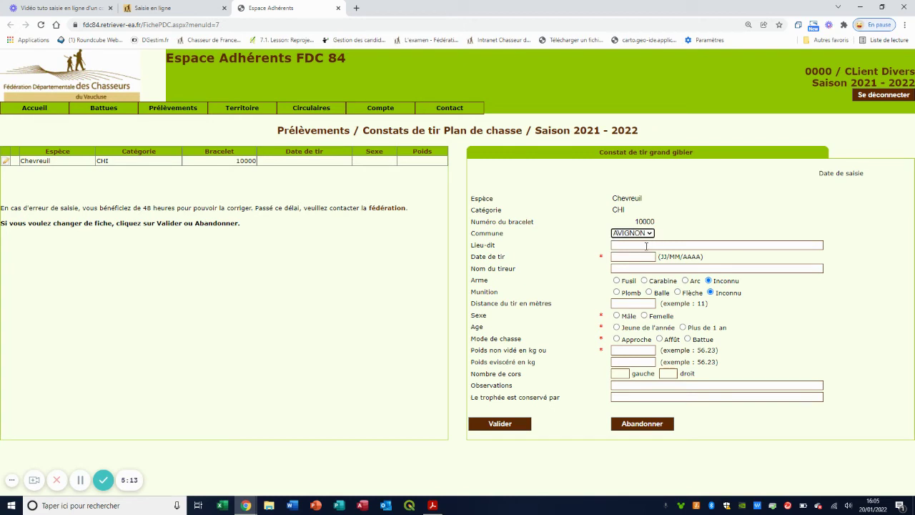
left_click(645, 245)
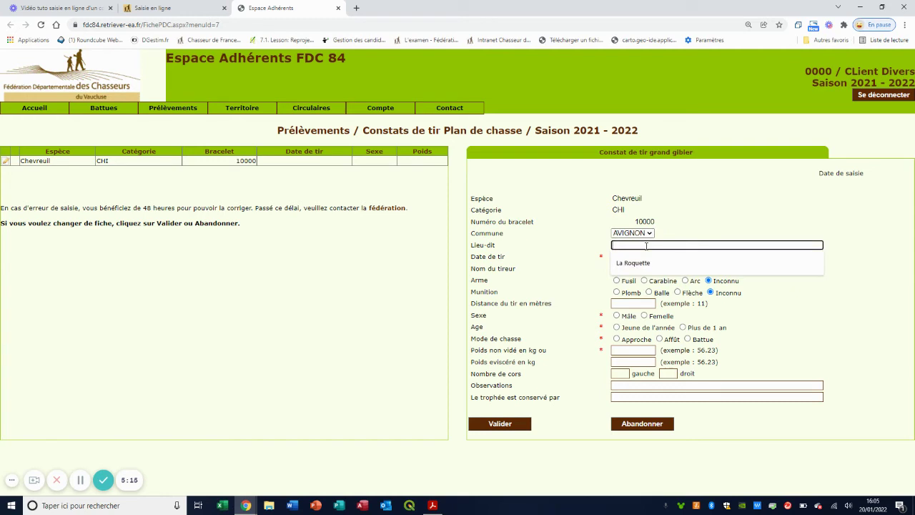
type("La Roquette")
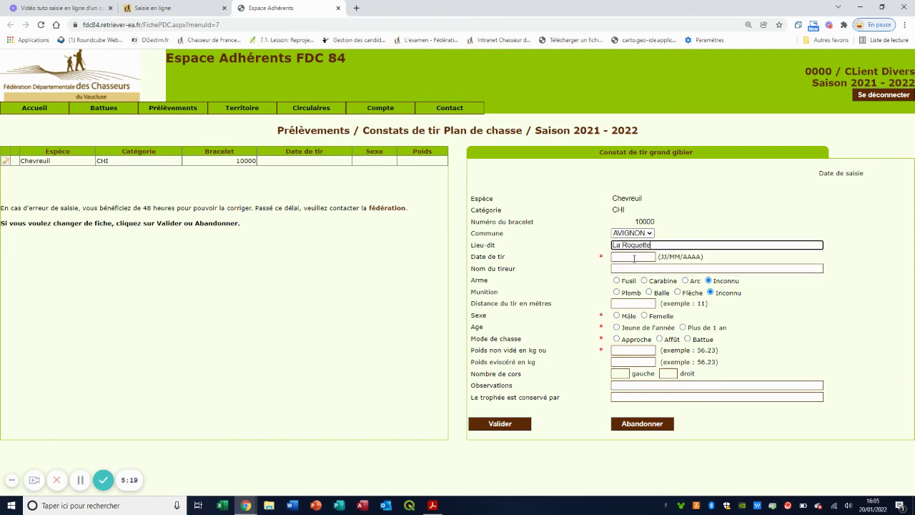
left_click(633, 258)
type("20")
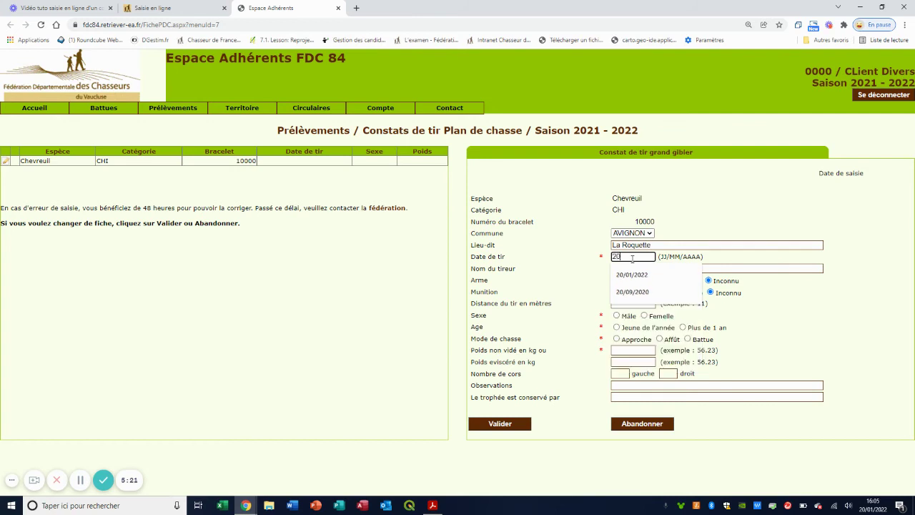
type("/01/2022")
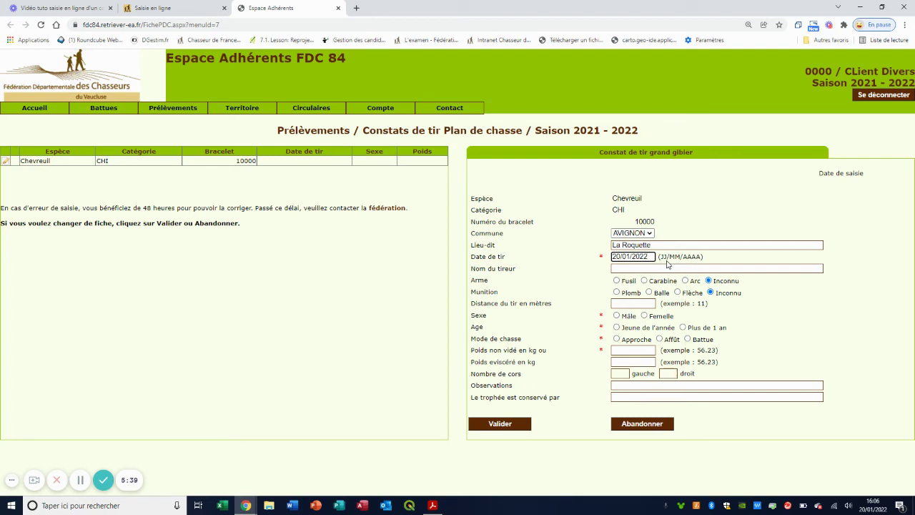
Enter the shooter's name, weapon Fusil, ammunition Balle and a 20 m distance.
left_click(624, 268)
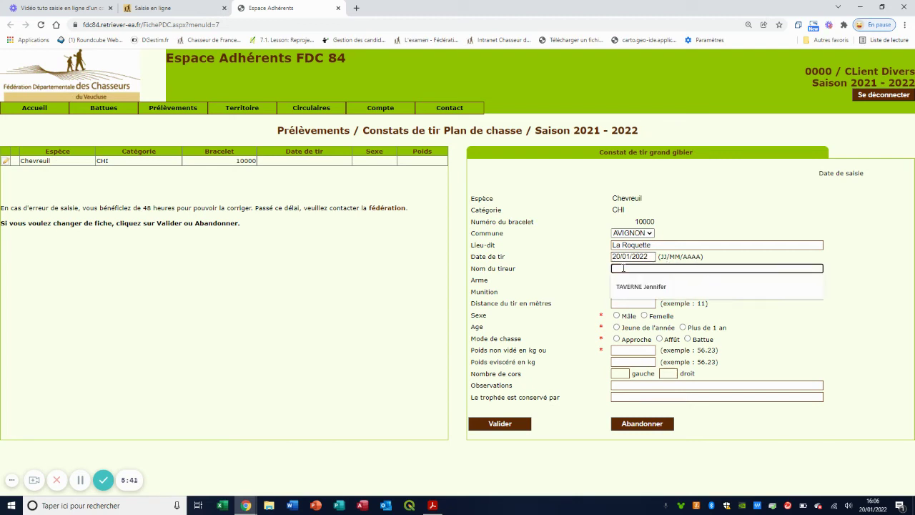
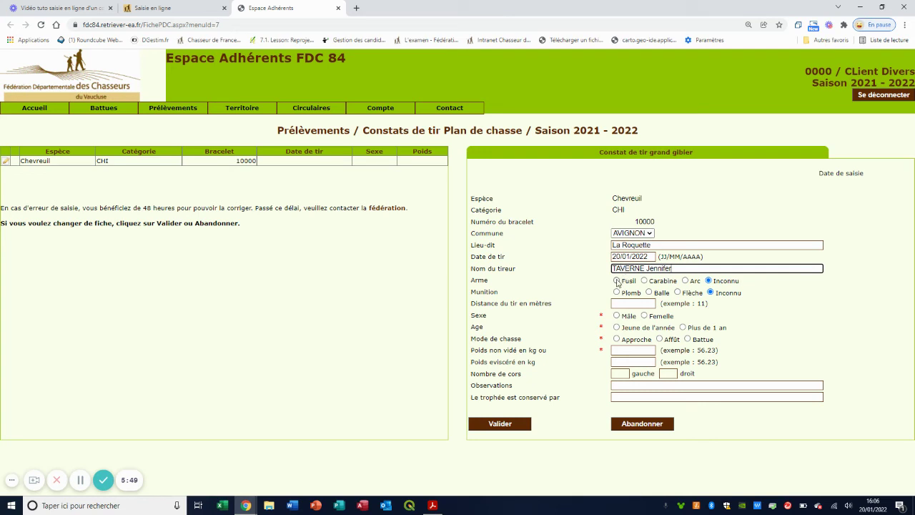
left_click(619, 281)
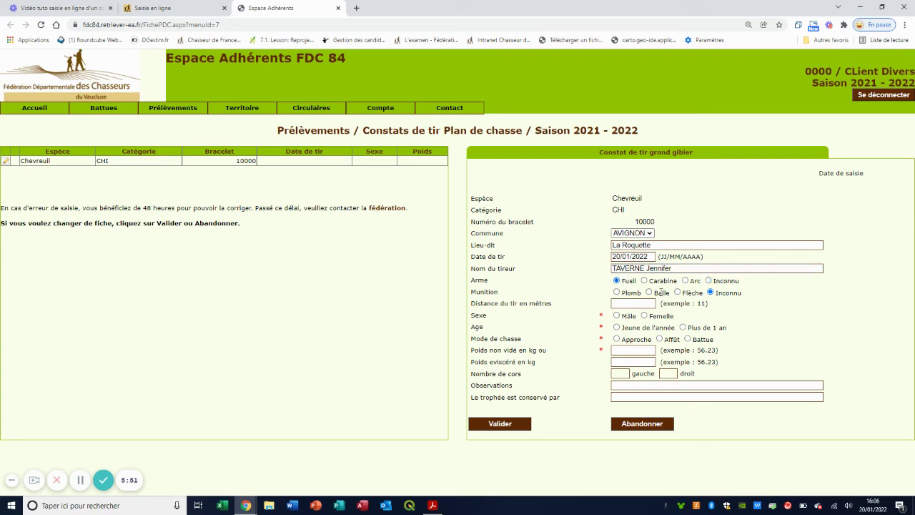
left_click(649, 293)
left_click(631, 303)
type("20")
Record the animal as Mâle, Plus de 1 an, shot in Battue, weighing 23.2 kg unemptied.
left_click(616, 316)
left_click(683, 327)
left_click(688, 340)
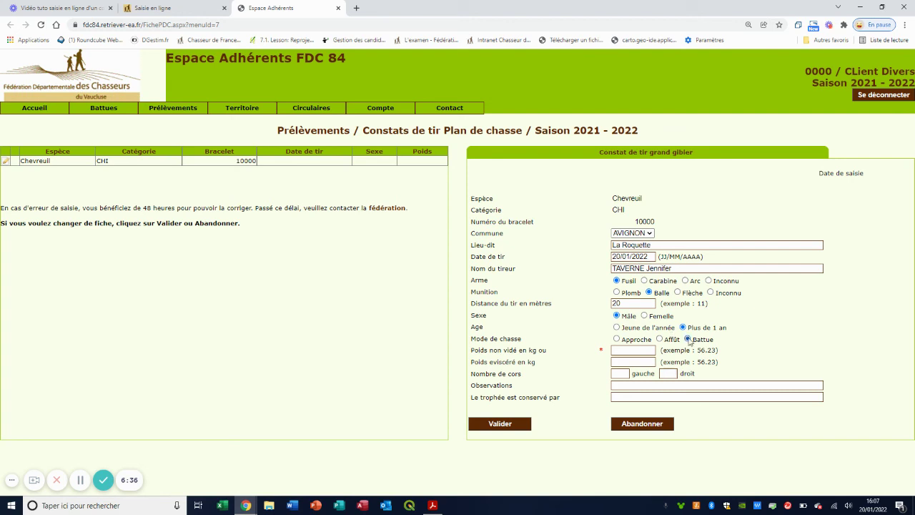
left_click(616, 351)
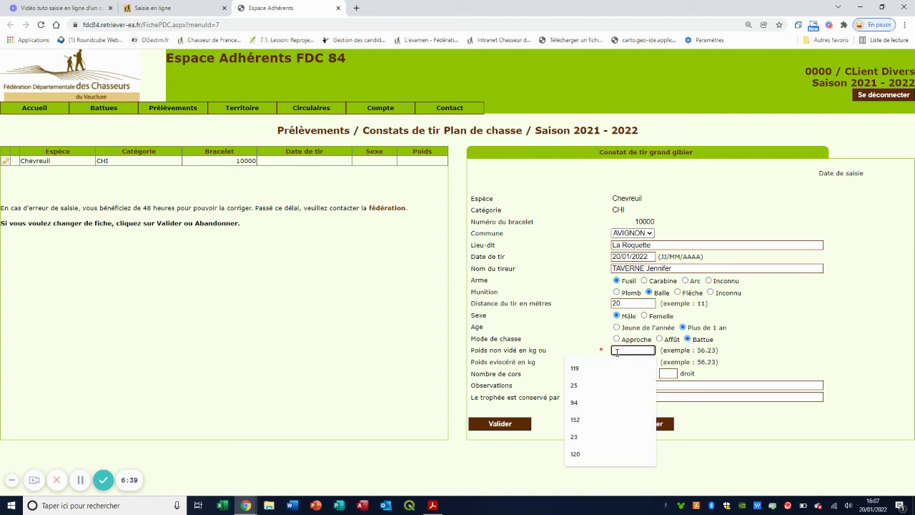
type("23")
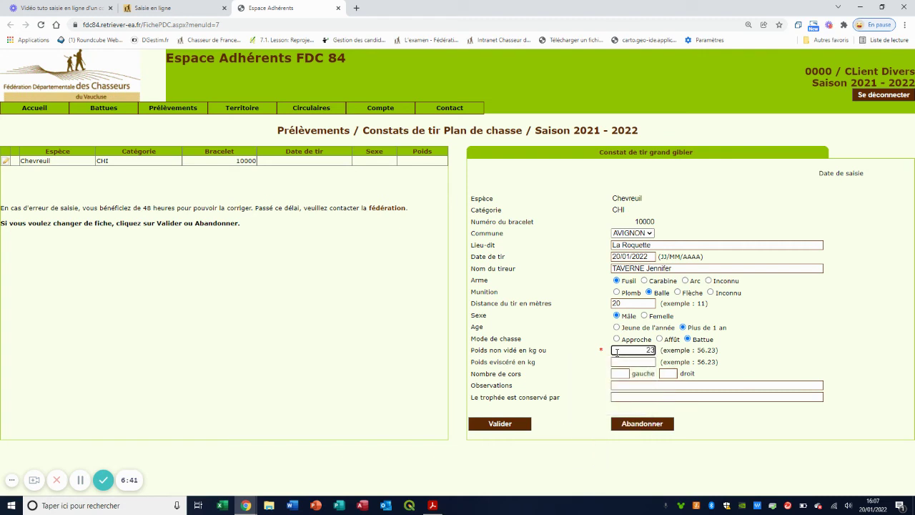
type(".2")
Validate and confirm the report, check its saved row, then sign out of the member area.
left_click(508, 426)
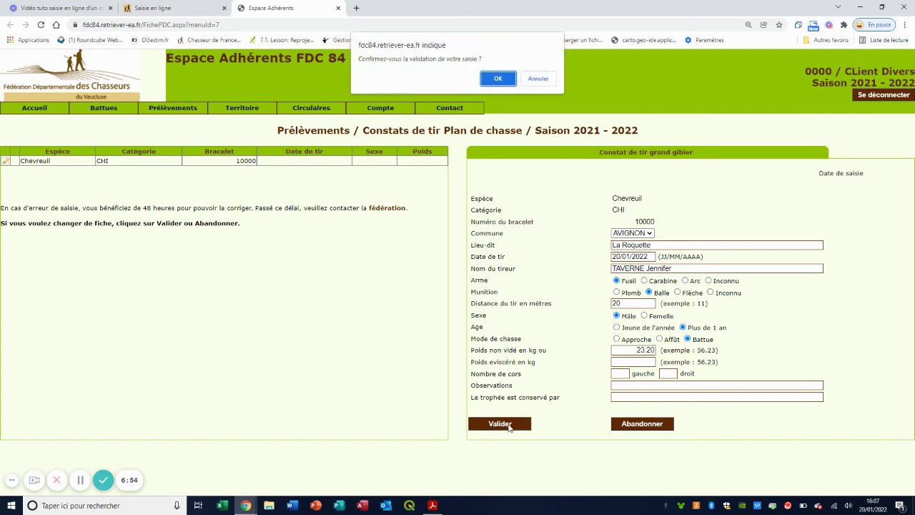
left_click(507, 78)
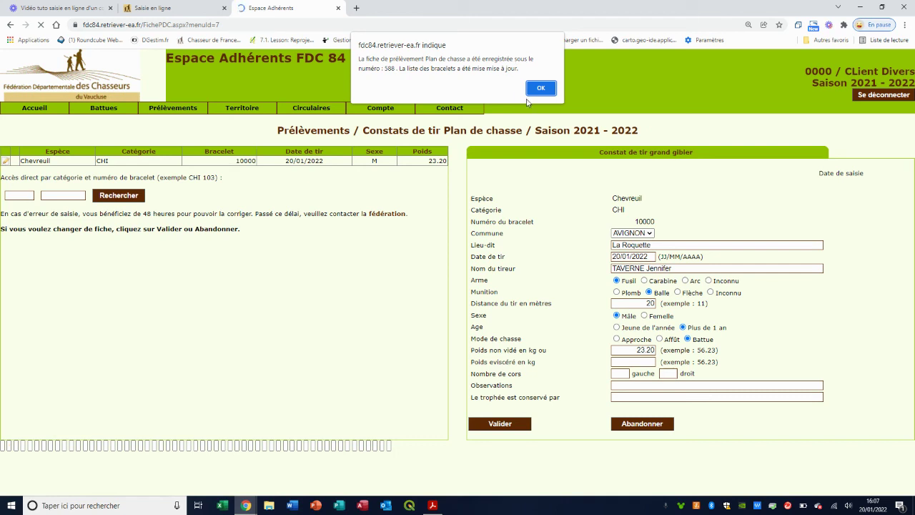
left_click(534, 88)
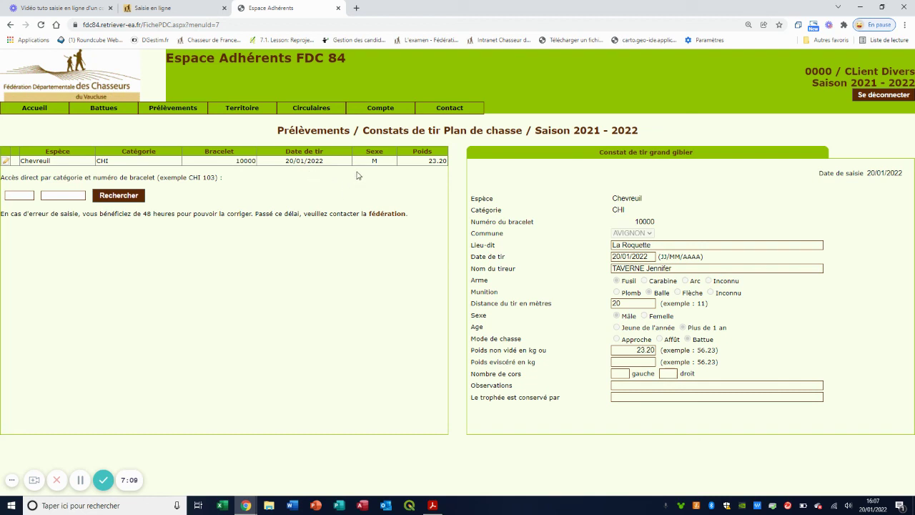
left_click(417, 168)
left_click(876, 99)
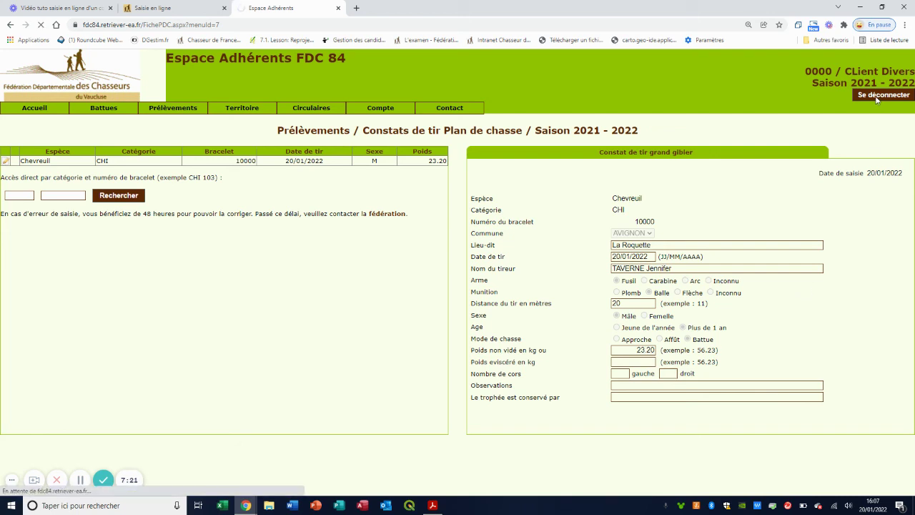